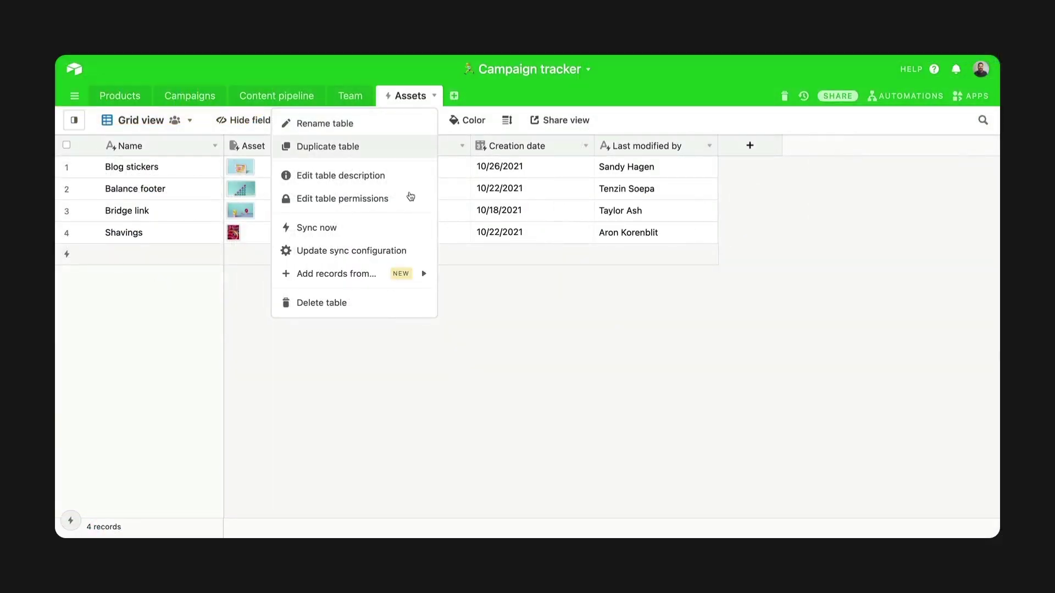
Sync the connected Box account's Design assets folder into the Assets table.
mouse_move(391, 269)
click(480, 391)
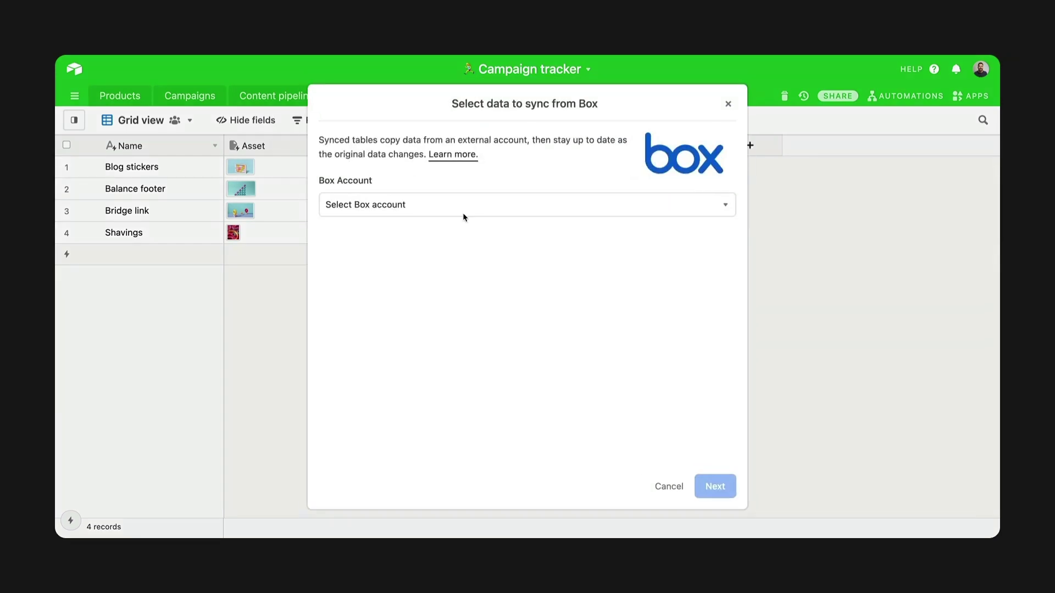
click(460, 213)
click(435, 257)
click(414, 275)
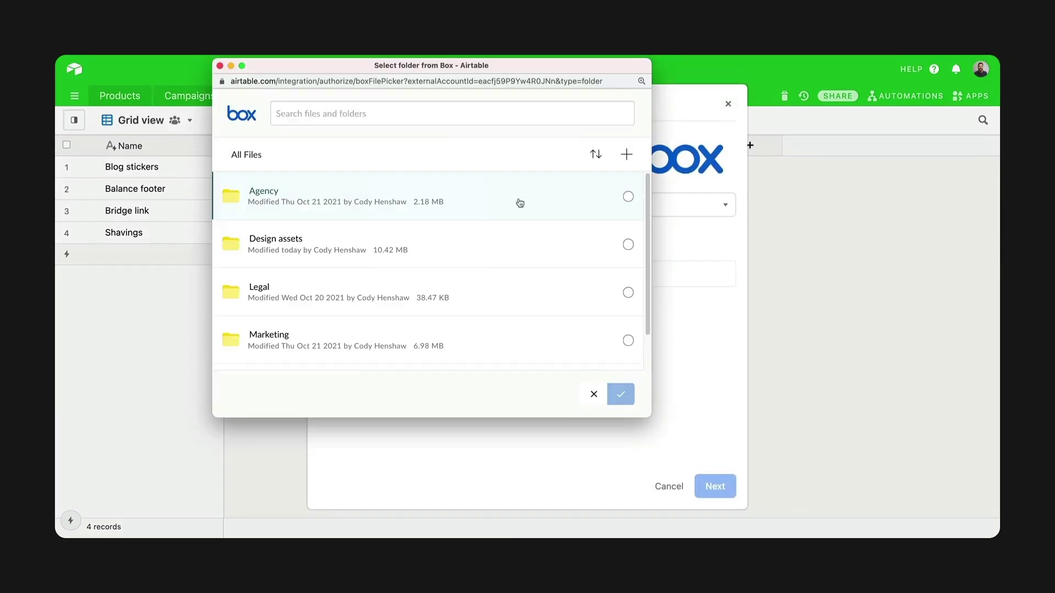
click(628, 245)
click(621, 394)
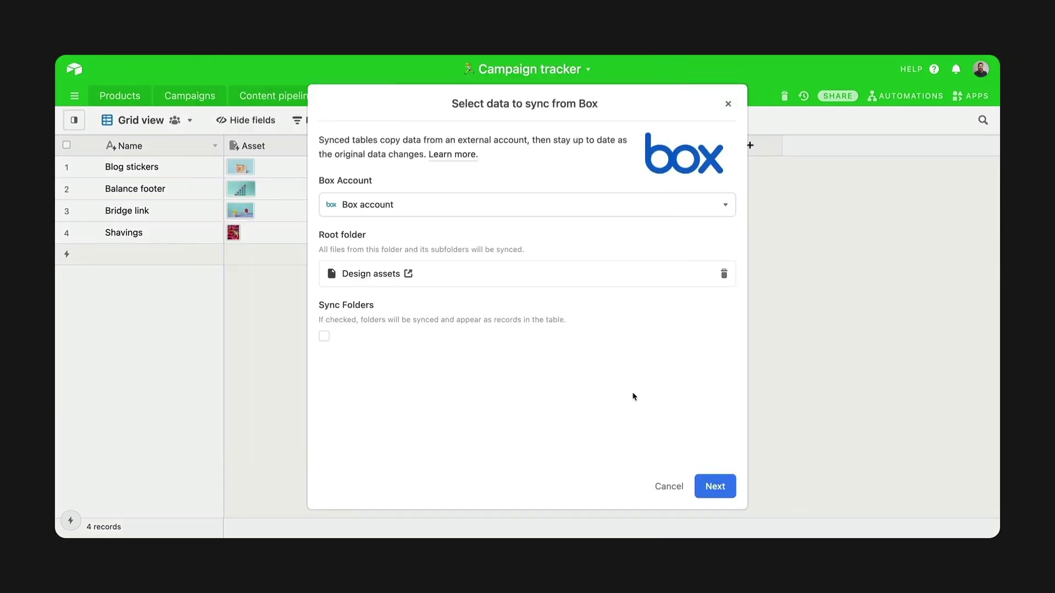
click(708, 482)
click(707, 486)
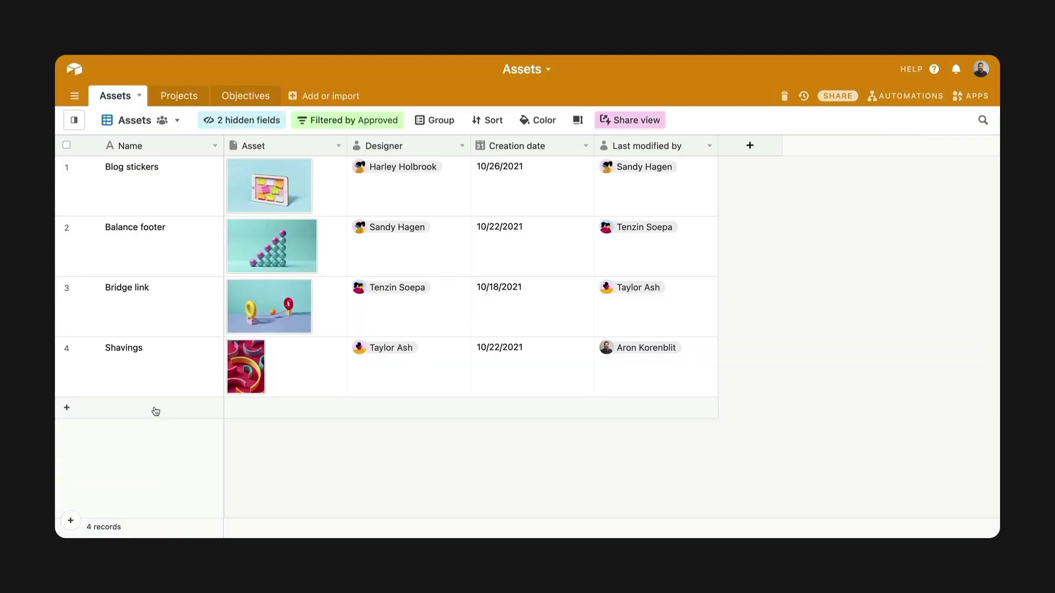
Add a Chips ad record with an attached image and its designer.
click(153, 410)
text(Chips ad)
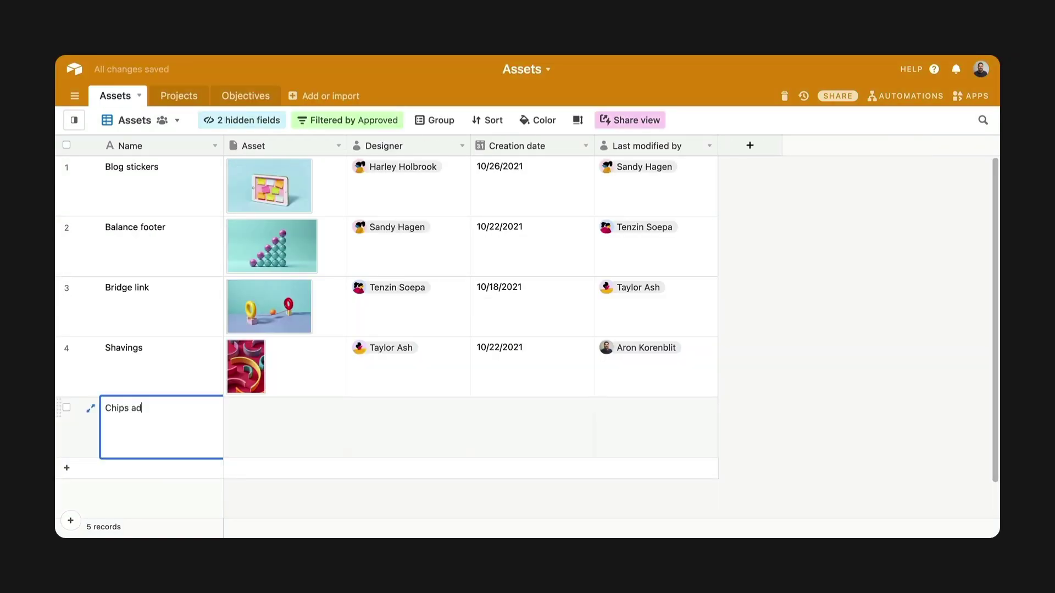
key(Tab)
drag(60, 352, 322, 423)
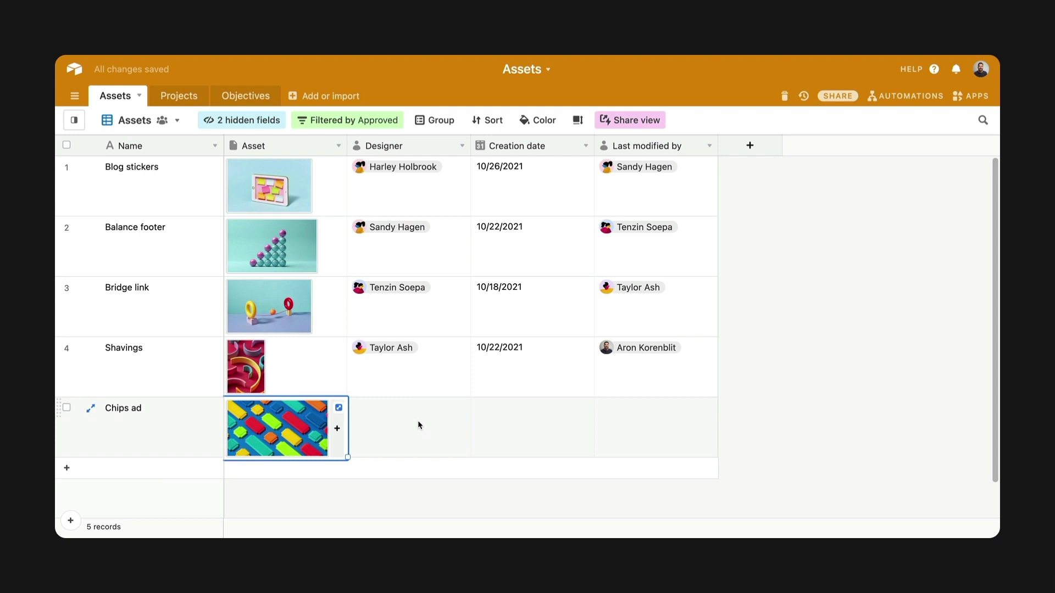
double_click(424, 423)
click(396, 361)
Give Chips ad a 10/27/2021 creation date and set who last modified it.
click(500, 424)
click(506, 421)
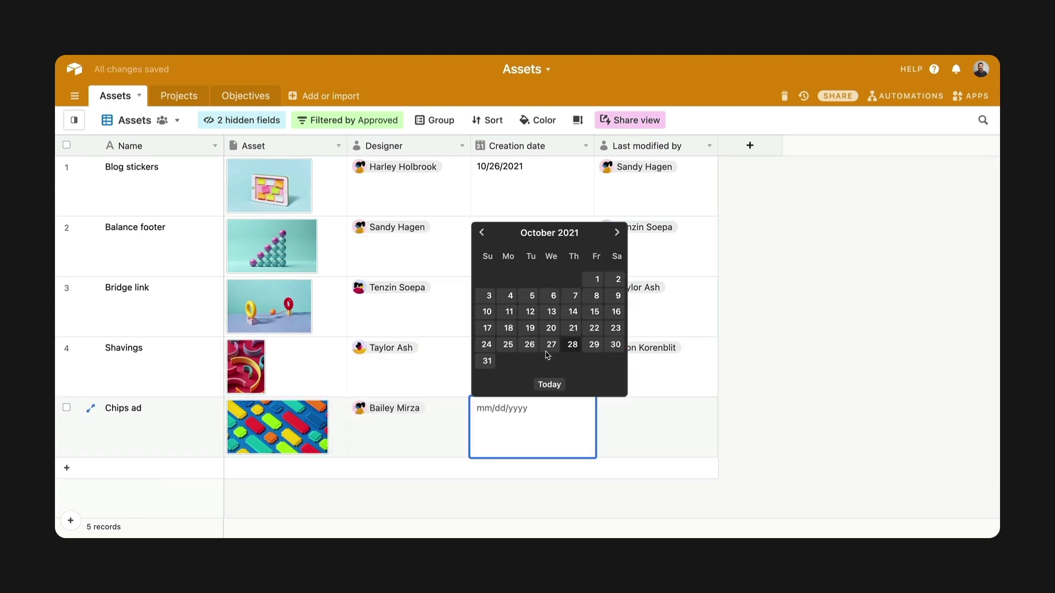
click(547, 355)
click(649, 424)
click(649, 423)
click(647, 384)
click(741, 508)
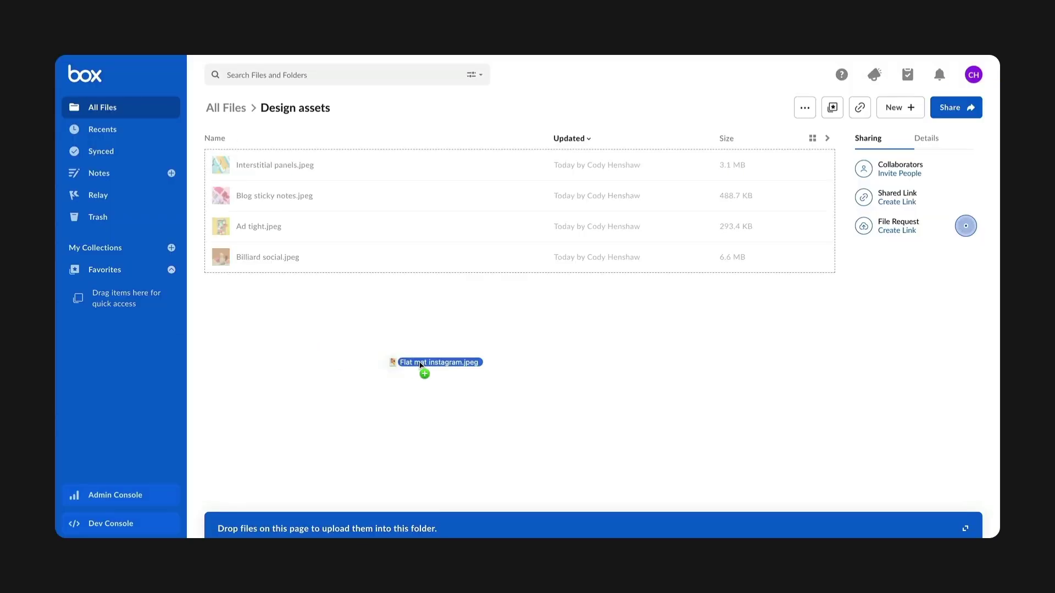
Upload Flat mat instagram.jpeg to the Box folder and resync the Assets table.
drag(424, 369, 419, 364)
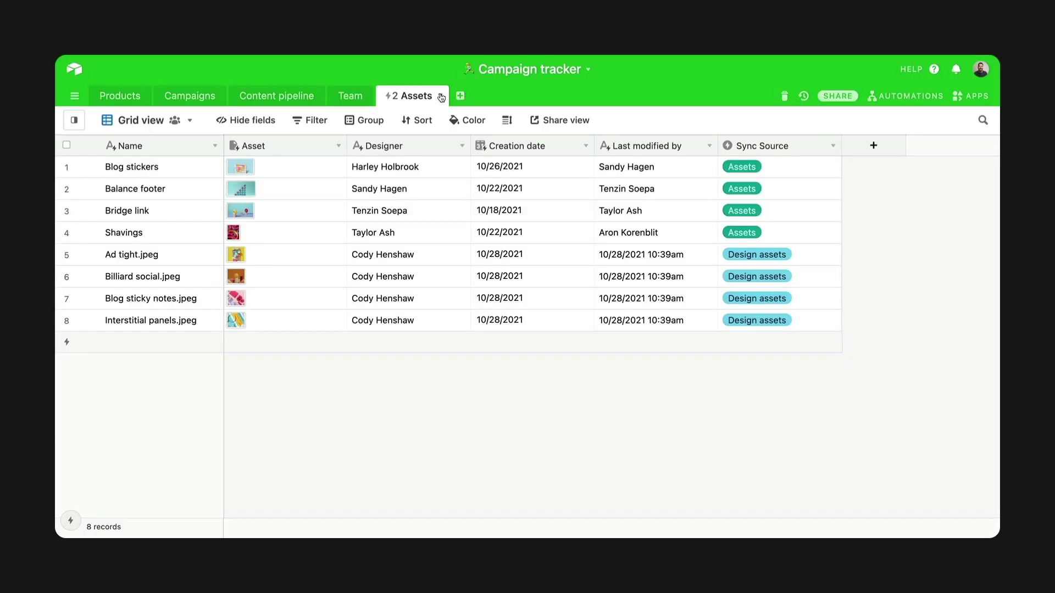
click(440, 95)
click(375, 225)
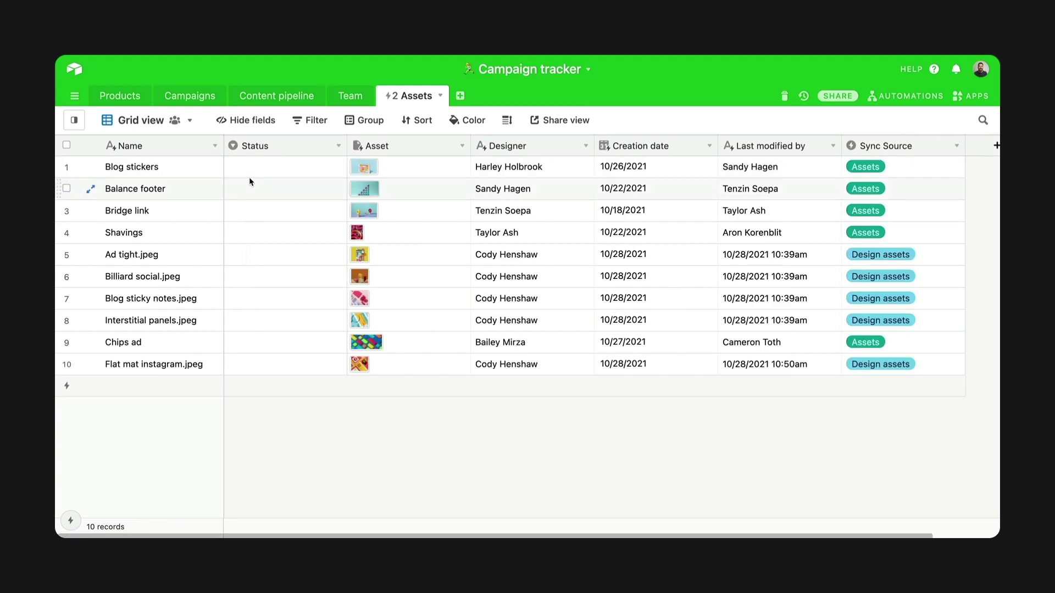
Set Status: Blog stickers Approved, Balance footer Retired, Bridge link Reviewing.
double_click(250, 167)
click(253, 231)
click(273, 188)
click(273, 188)
click(266, 275)
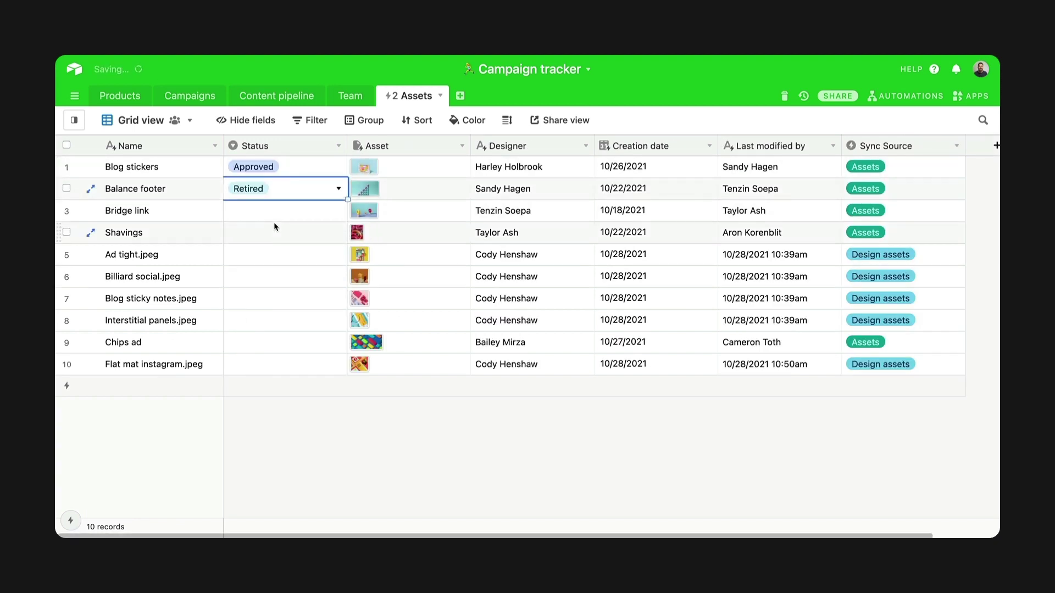
double_click(274, 213)
click(258, 323)
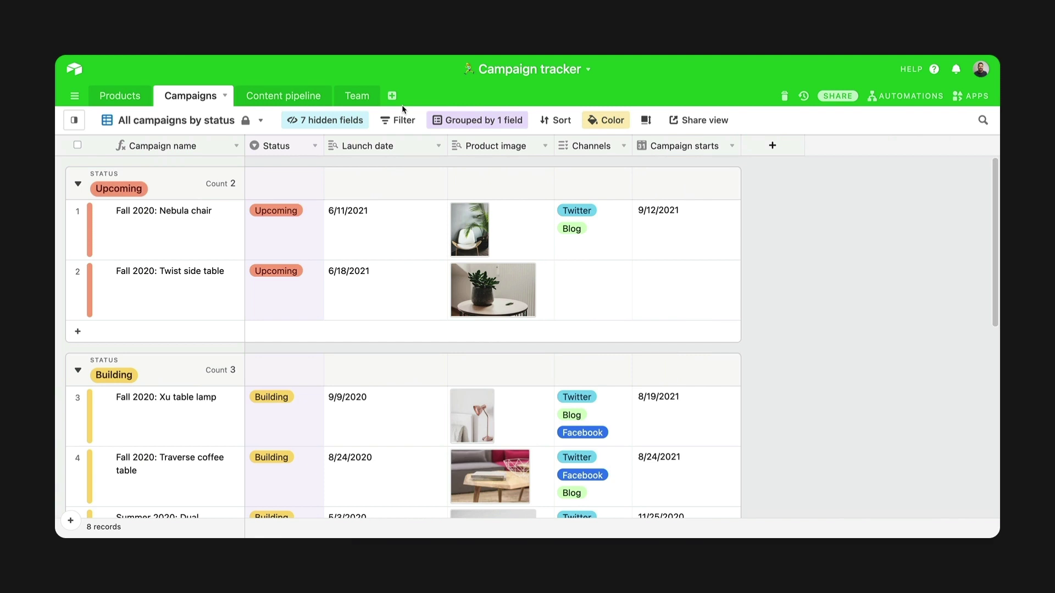
Create a synced Assets table from another base's pasted shared view link.
click(393, 97)
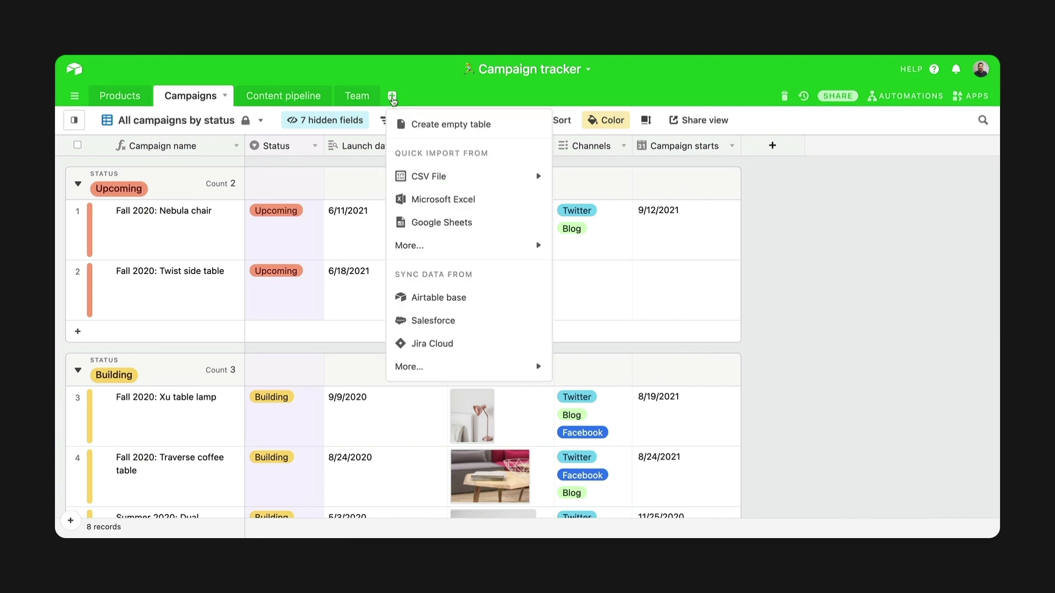
click(421, 295)
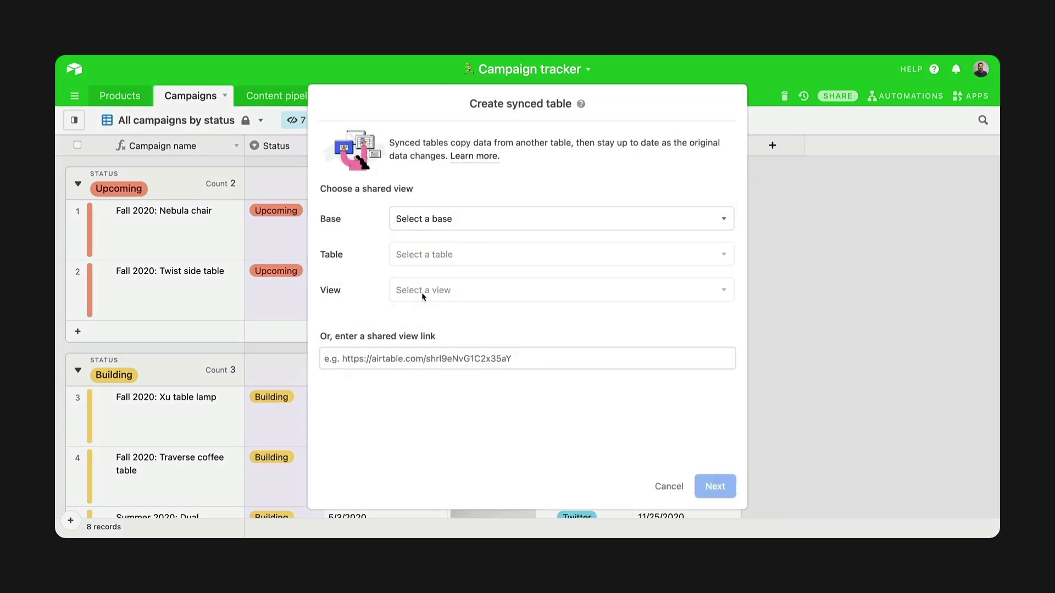
click(451, 354)
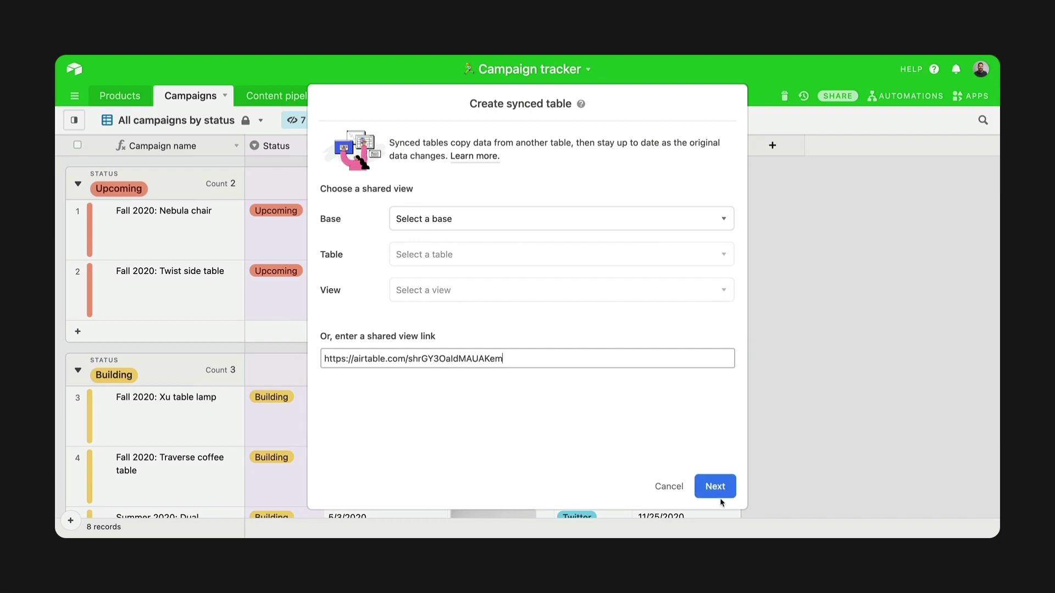
click(717, 489)
click(716, 487)
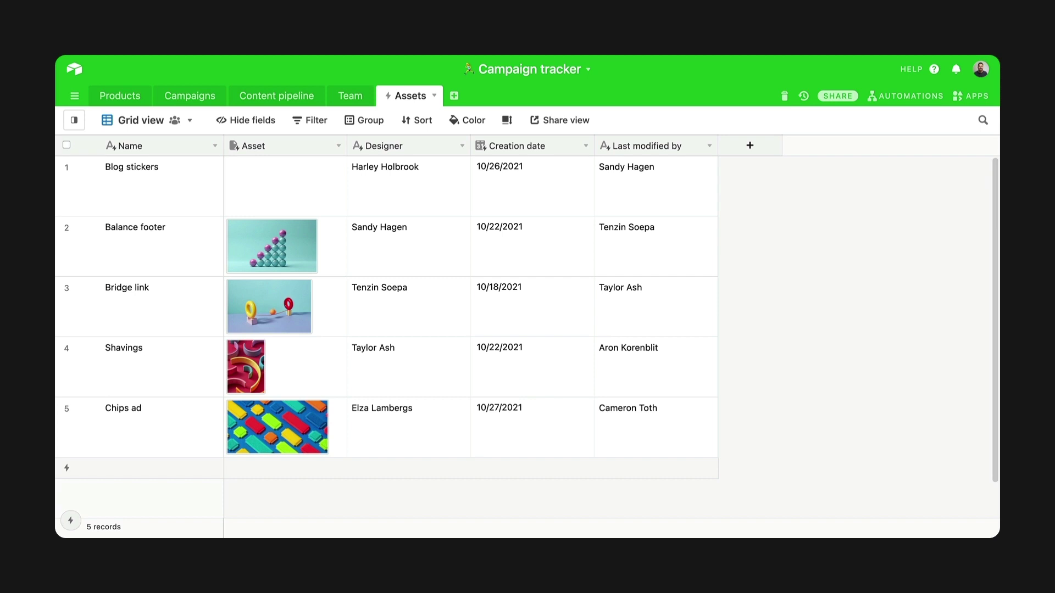
Add a Status single select field to the Assets table.
click(750, 146)
text(St)
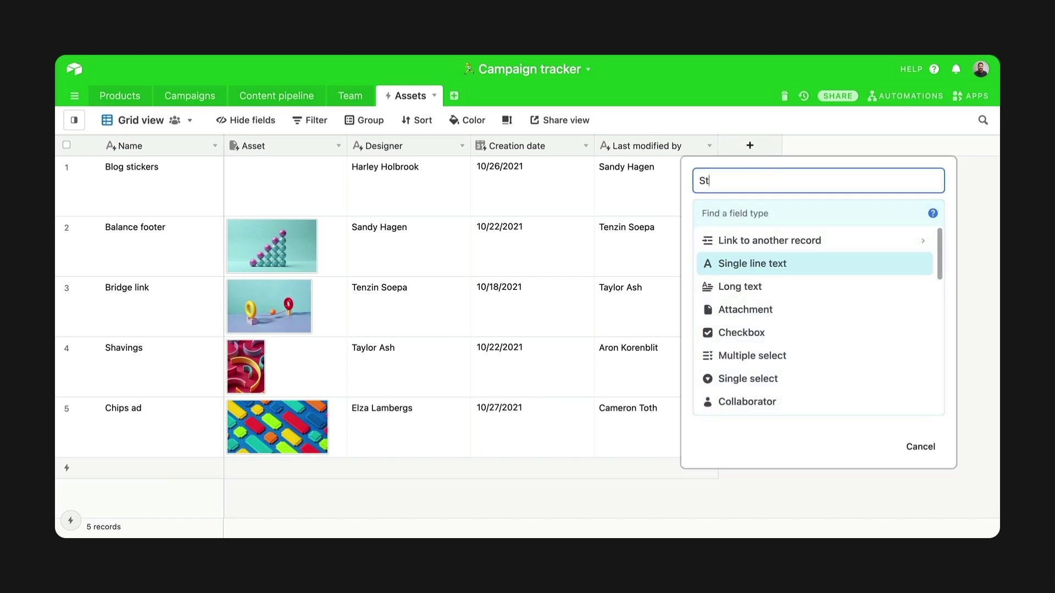
text(atus)
click(803, 216)
text(sing)
click(867, 266)
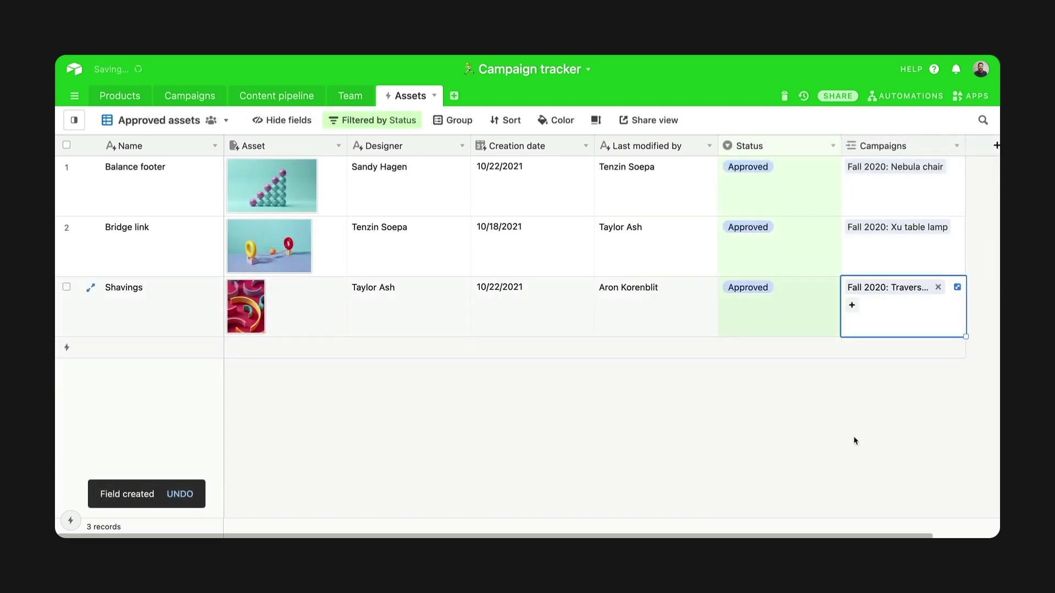
key(Escape)
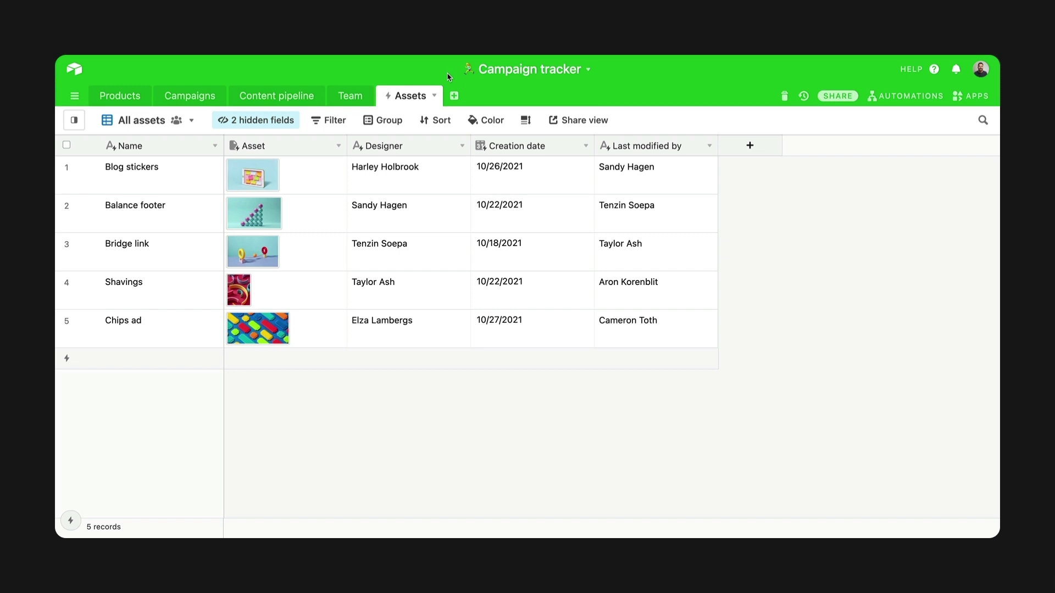
Add Box as a source using the connected account and the Design assets folder.
click(434, 97)
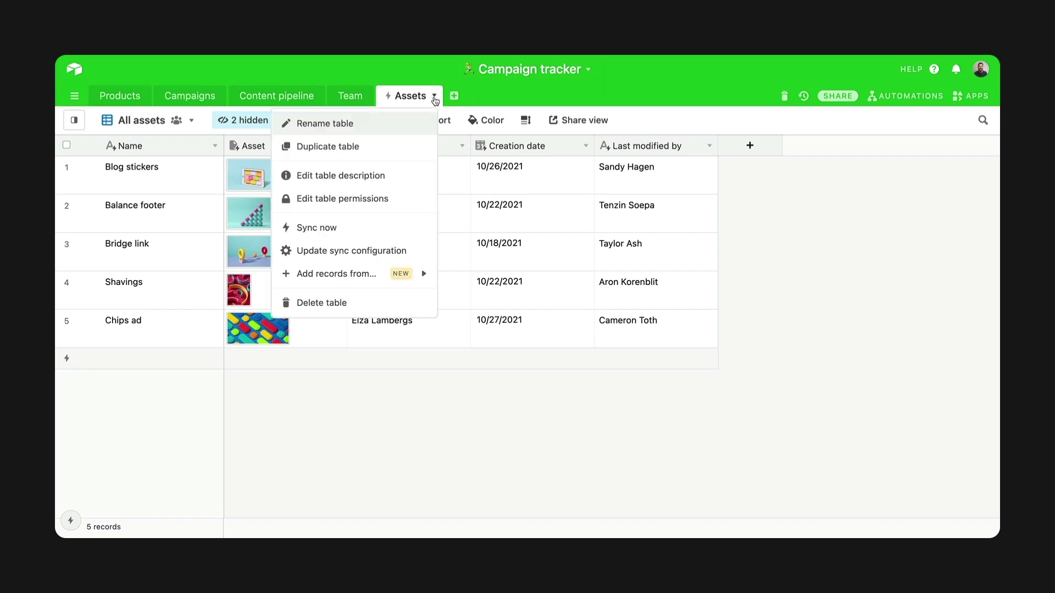
mouse_move(425, 274)
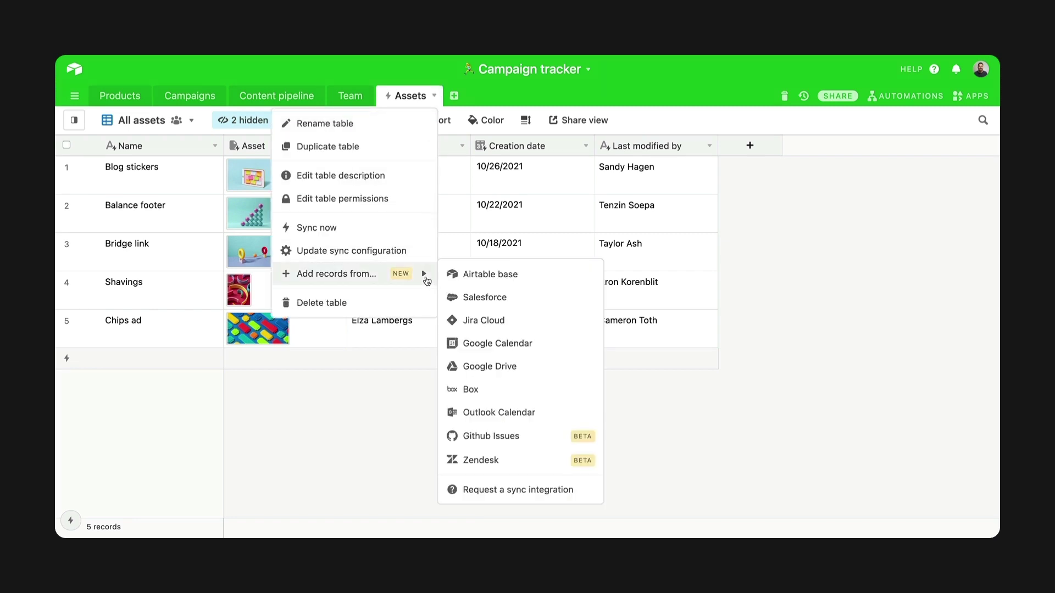
click(487, 391)
click(491, 217)
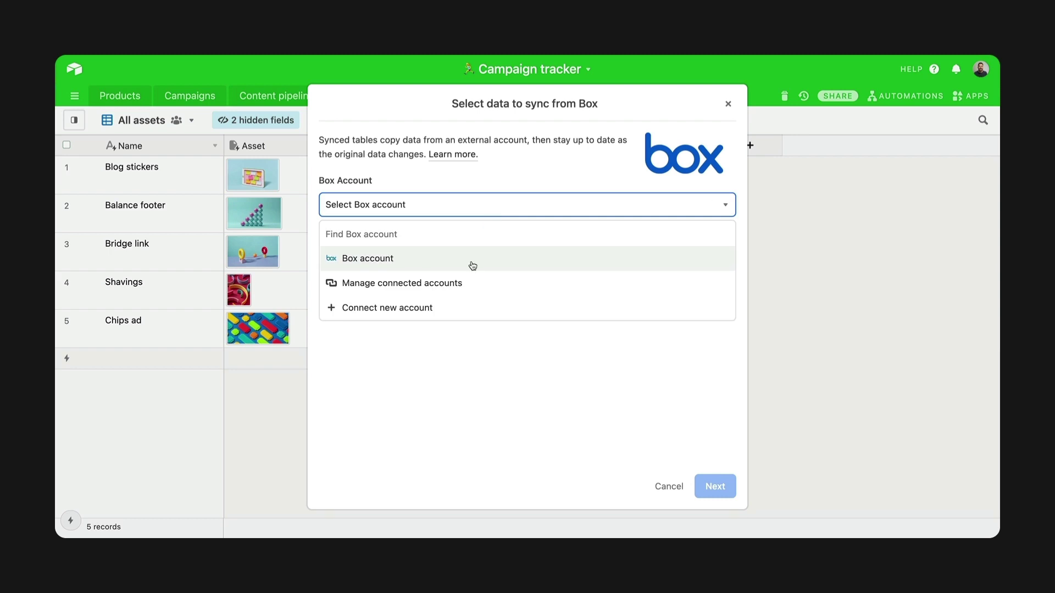
click(471, 261)
click(364, 279)
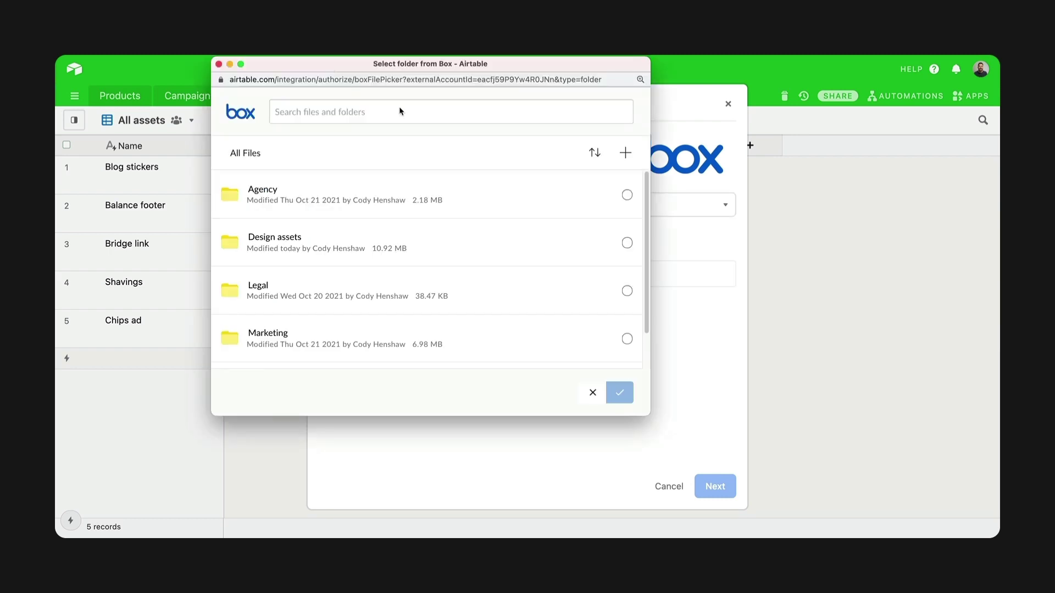
click(627, 243)
click(615, 399)
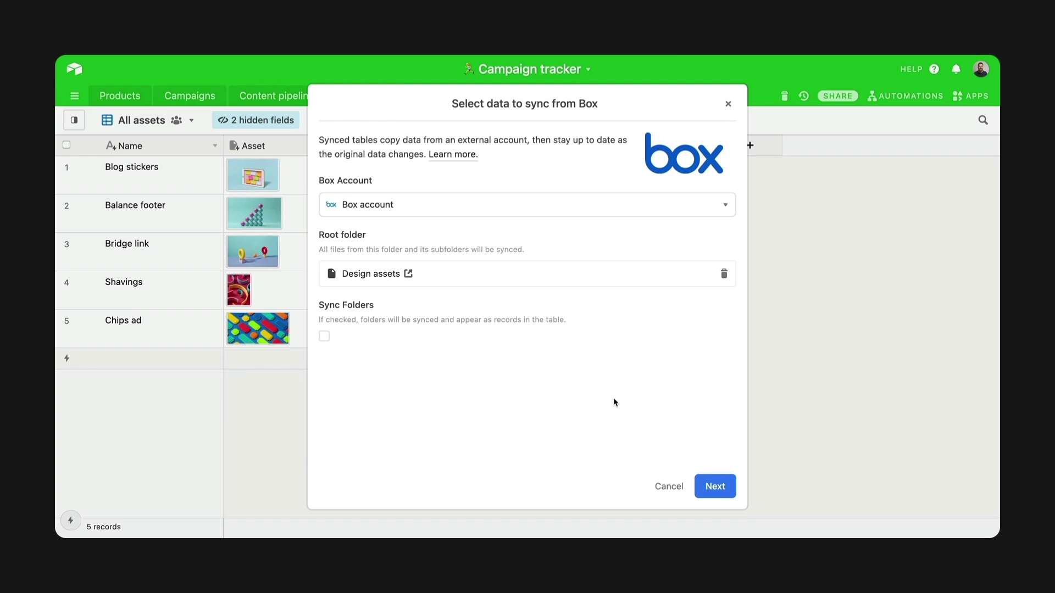
Skip the Box Name field and sync Thumbnail into the existing Asset field.
click(714, 486)
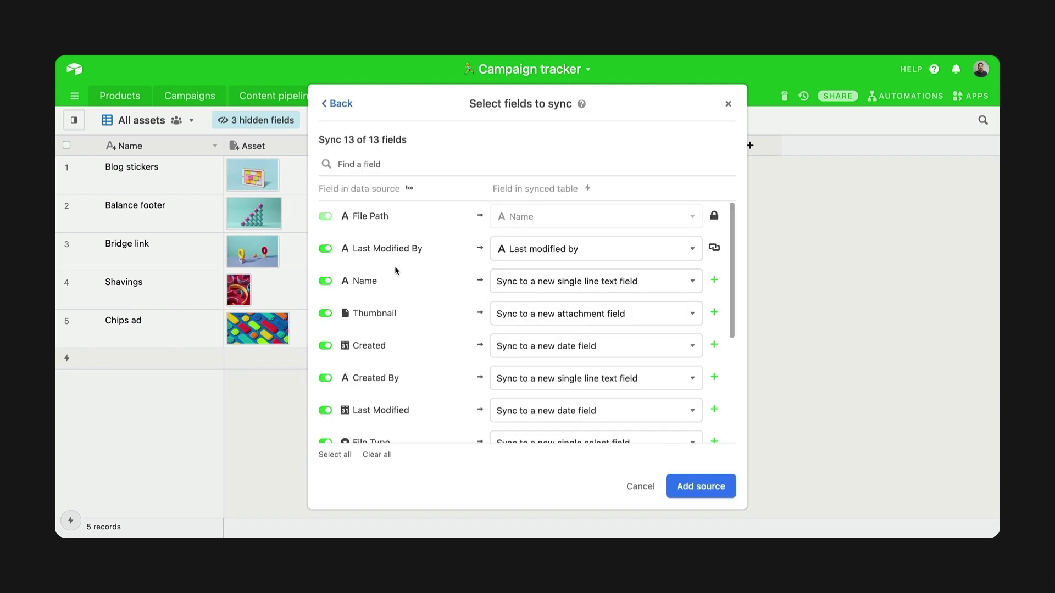
click(326, 281)
click(531, 323)
click(539, 412)
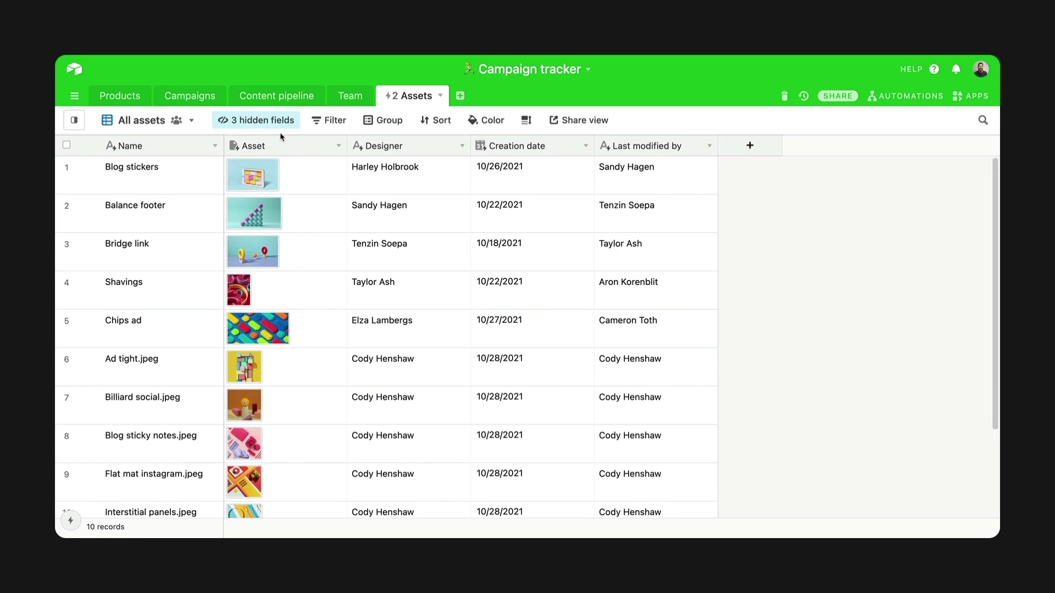
click(275, 121)
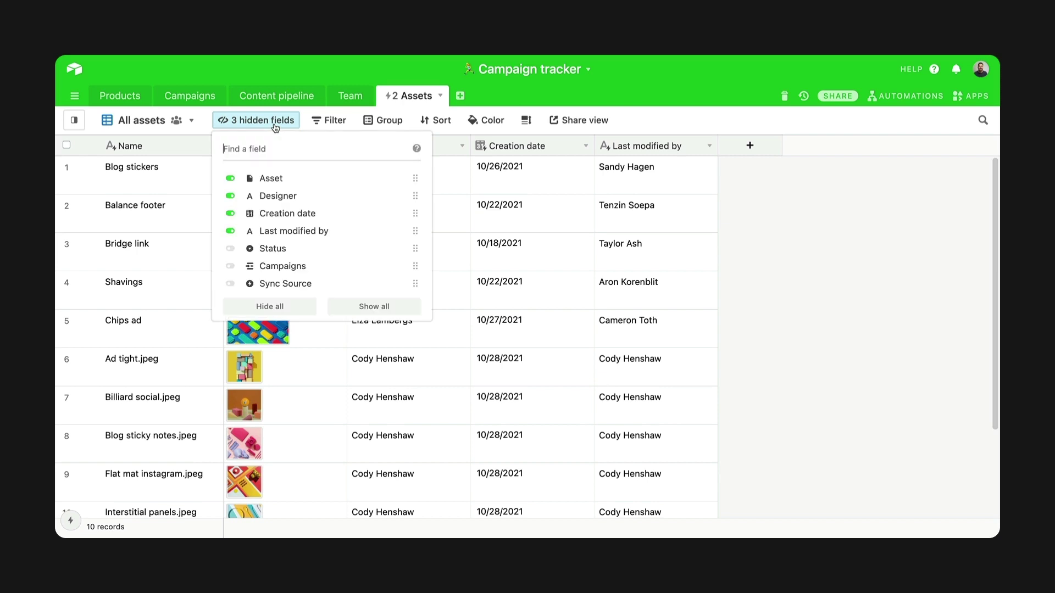
Show the Sync Source field and add a Campaigns field linking to the Campaigns table.
click(304, 284)
click(248, 111)
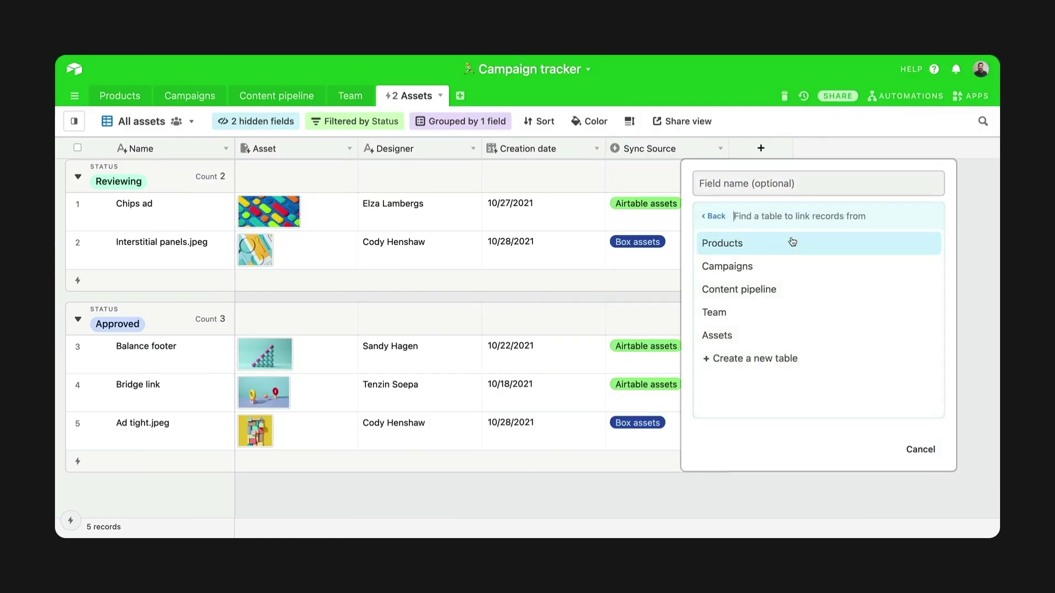
click(791, 266)
click(908, 311)
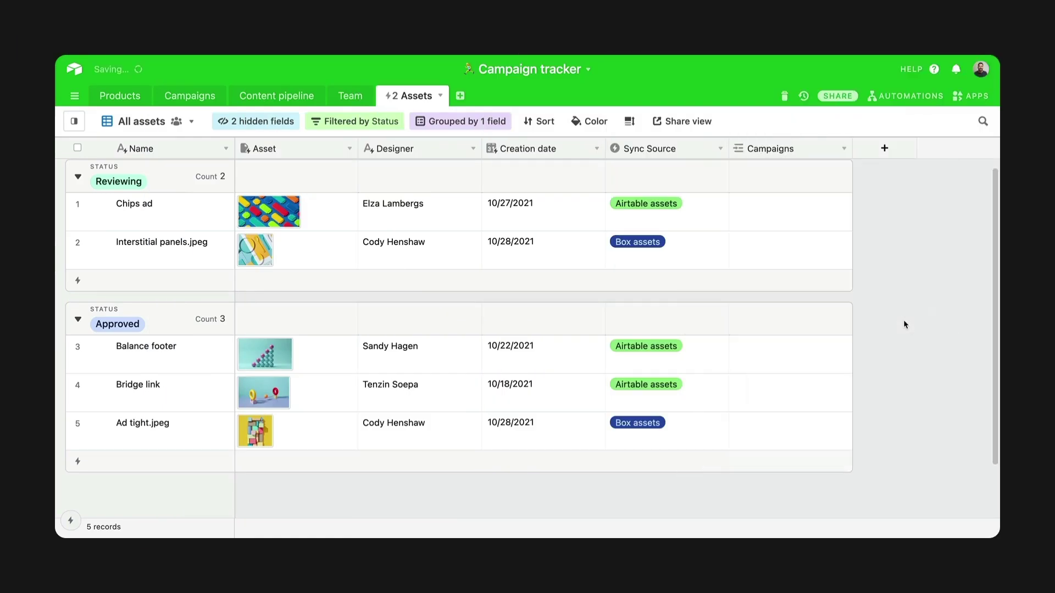
Link Balance footer to Fall 2020: Nebula chair and Bridge link to Fall 2020: Ikrore chair.
click(801, 357)
click(737, 345)
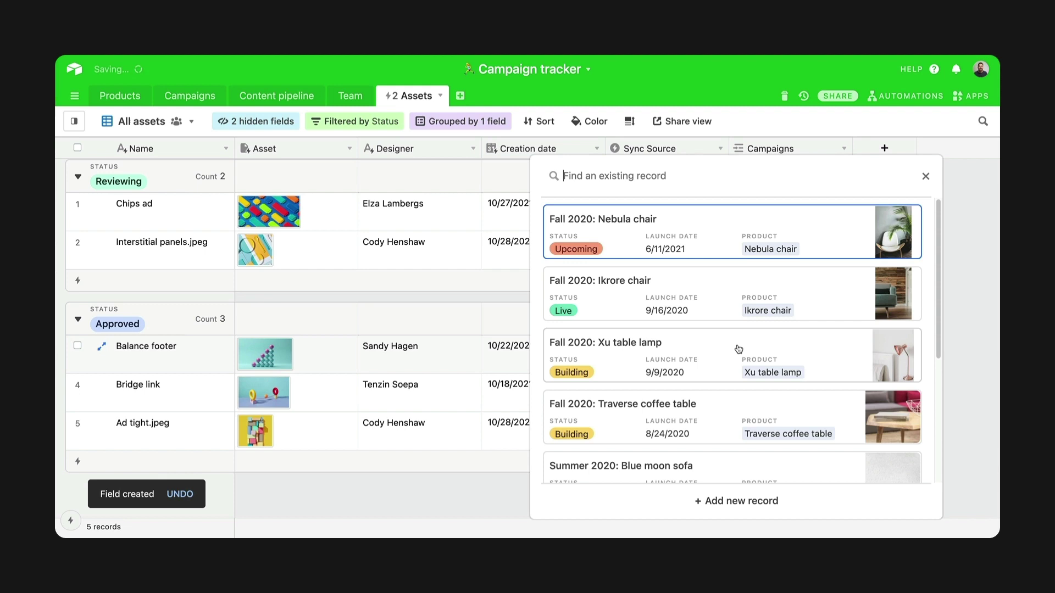
click(716, 229)
click(752, 396)
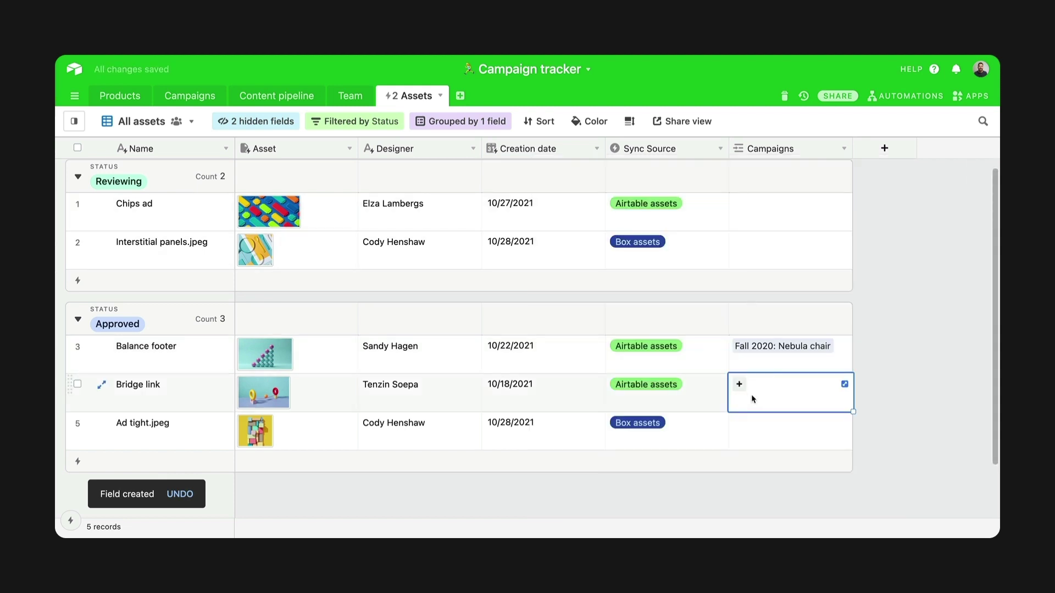
click(739, 385)
click(714, 316)
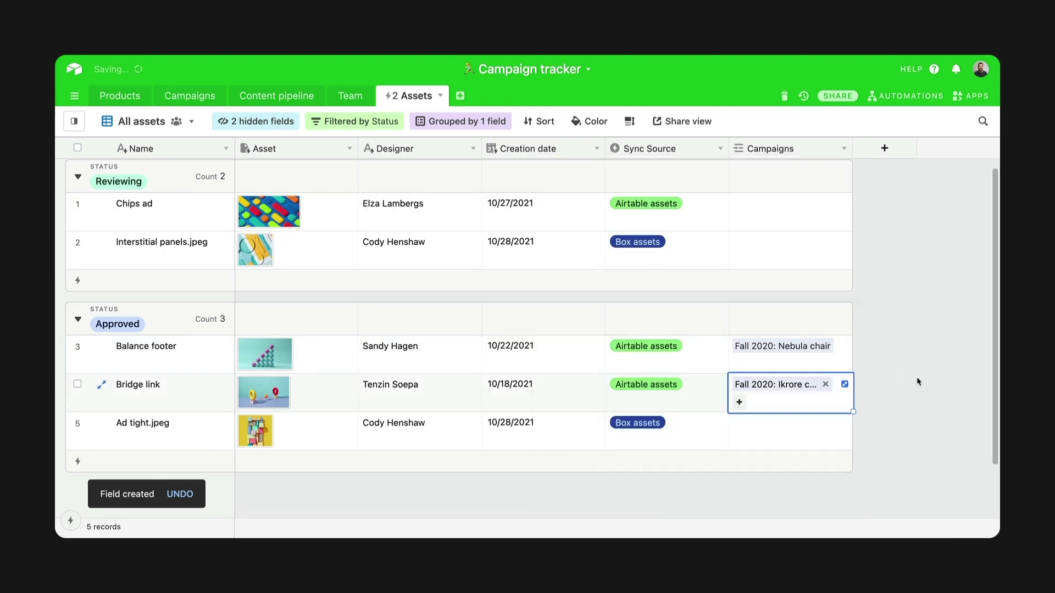
click(941, 385)
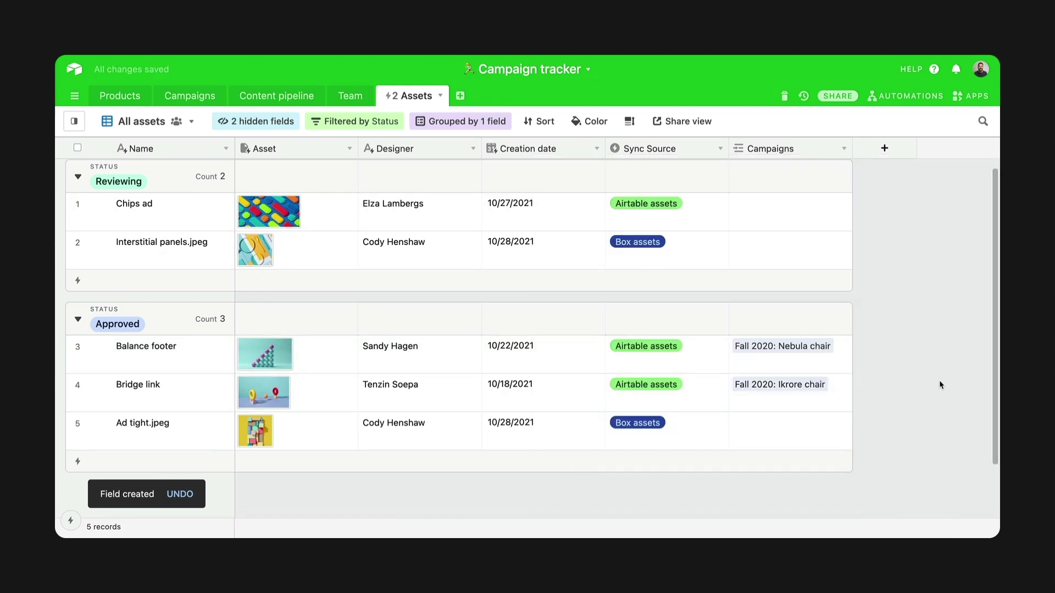
click(908, 96)
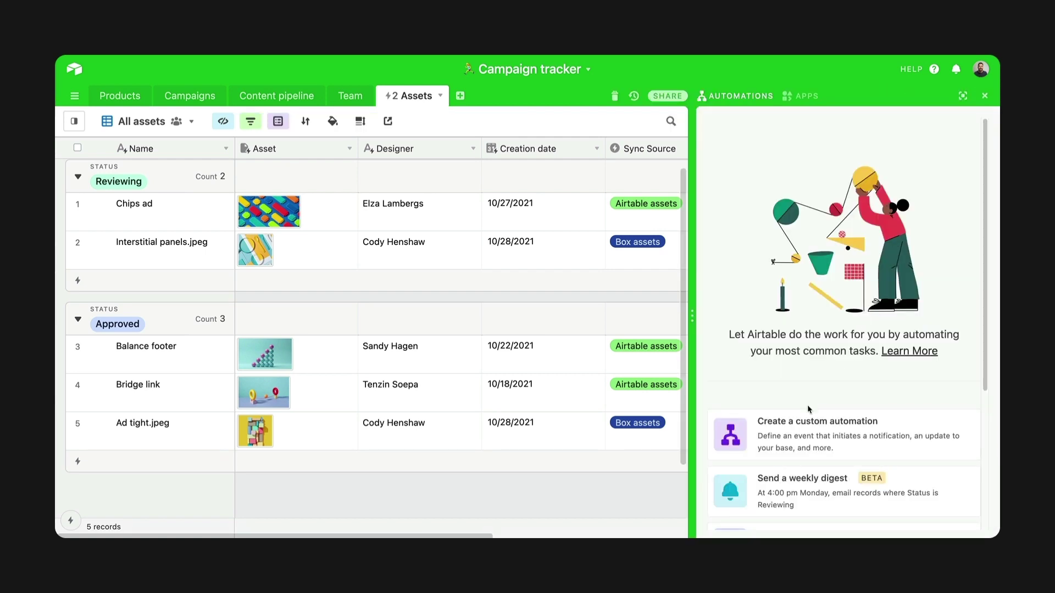
Start a custom automation triggered when a record is created in Assets.
click(800, 417)
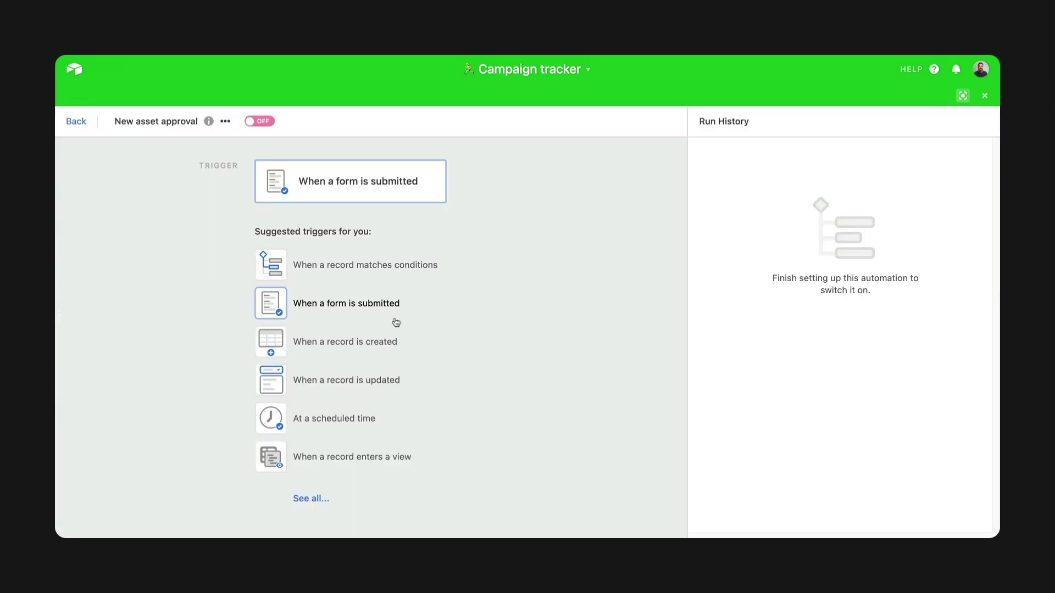
click(378, 342)
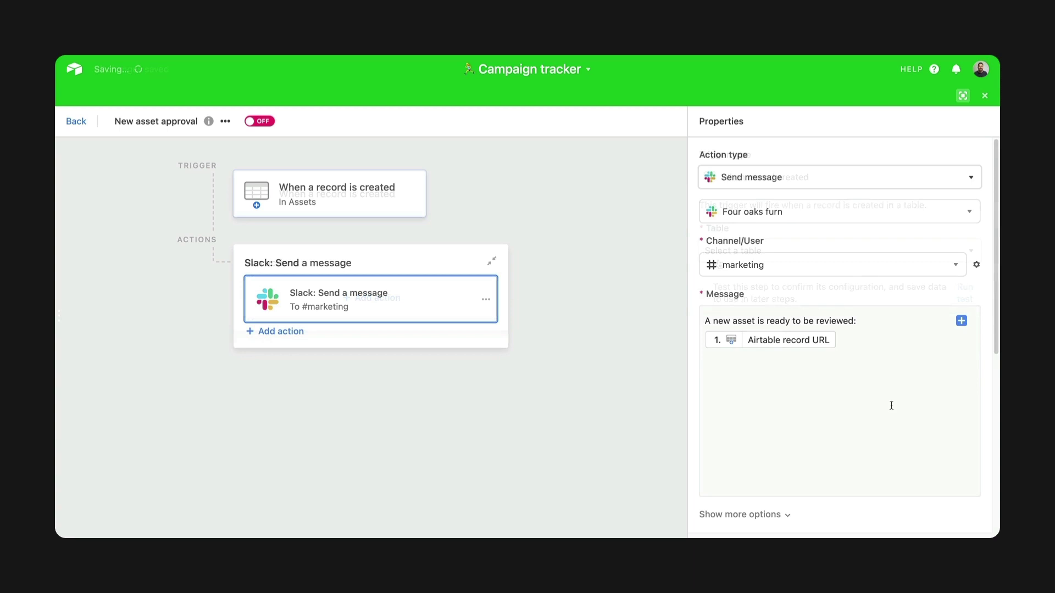